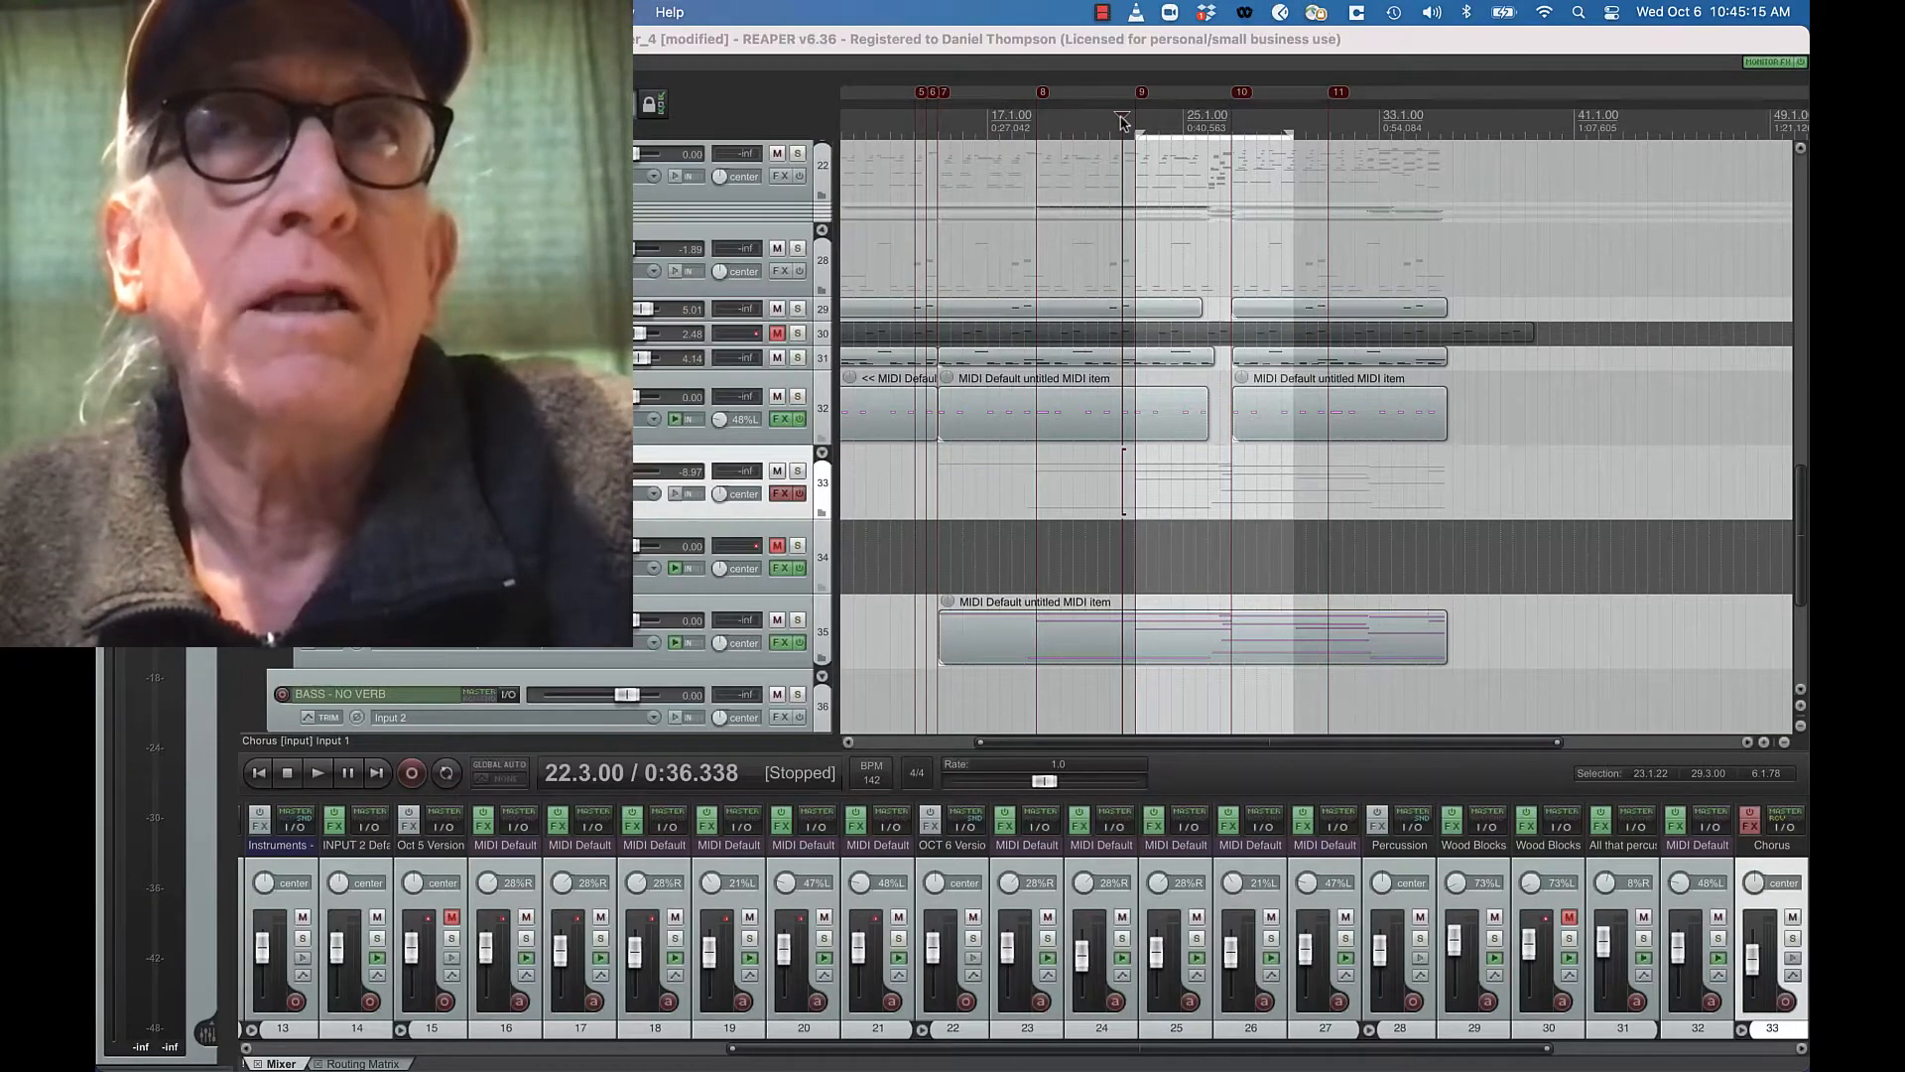
Create a loop region over bars 23–31 on the ruler and start playback
{"action": "left_click_drag", "start_coordinate": [1124, 119], "coordinate": [1042, 120]}
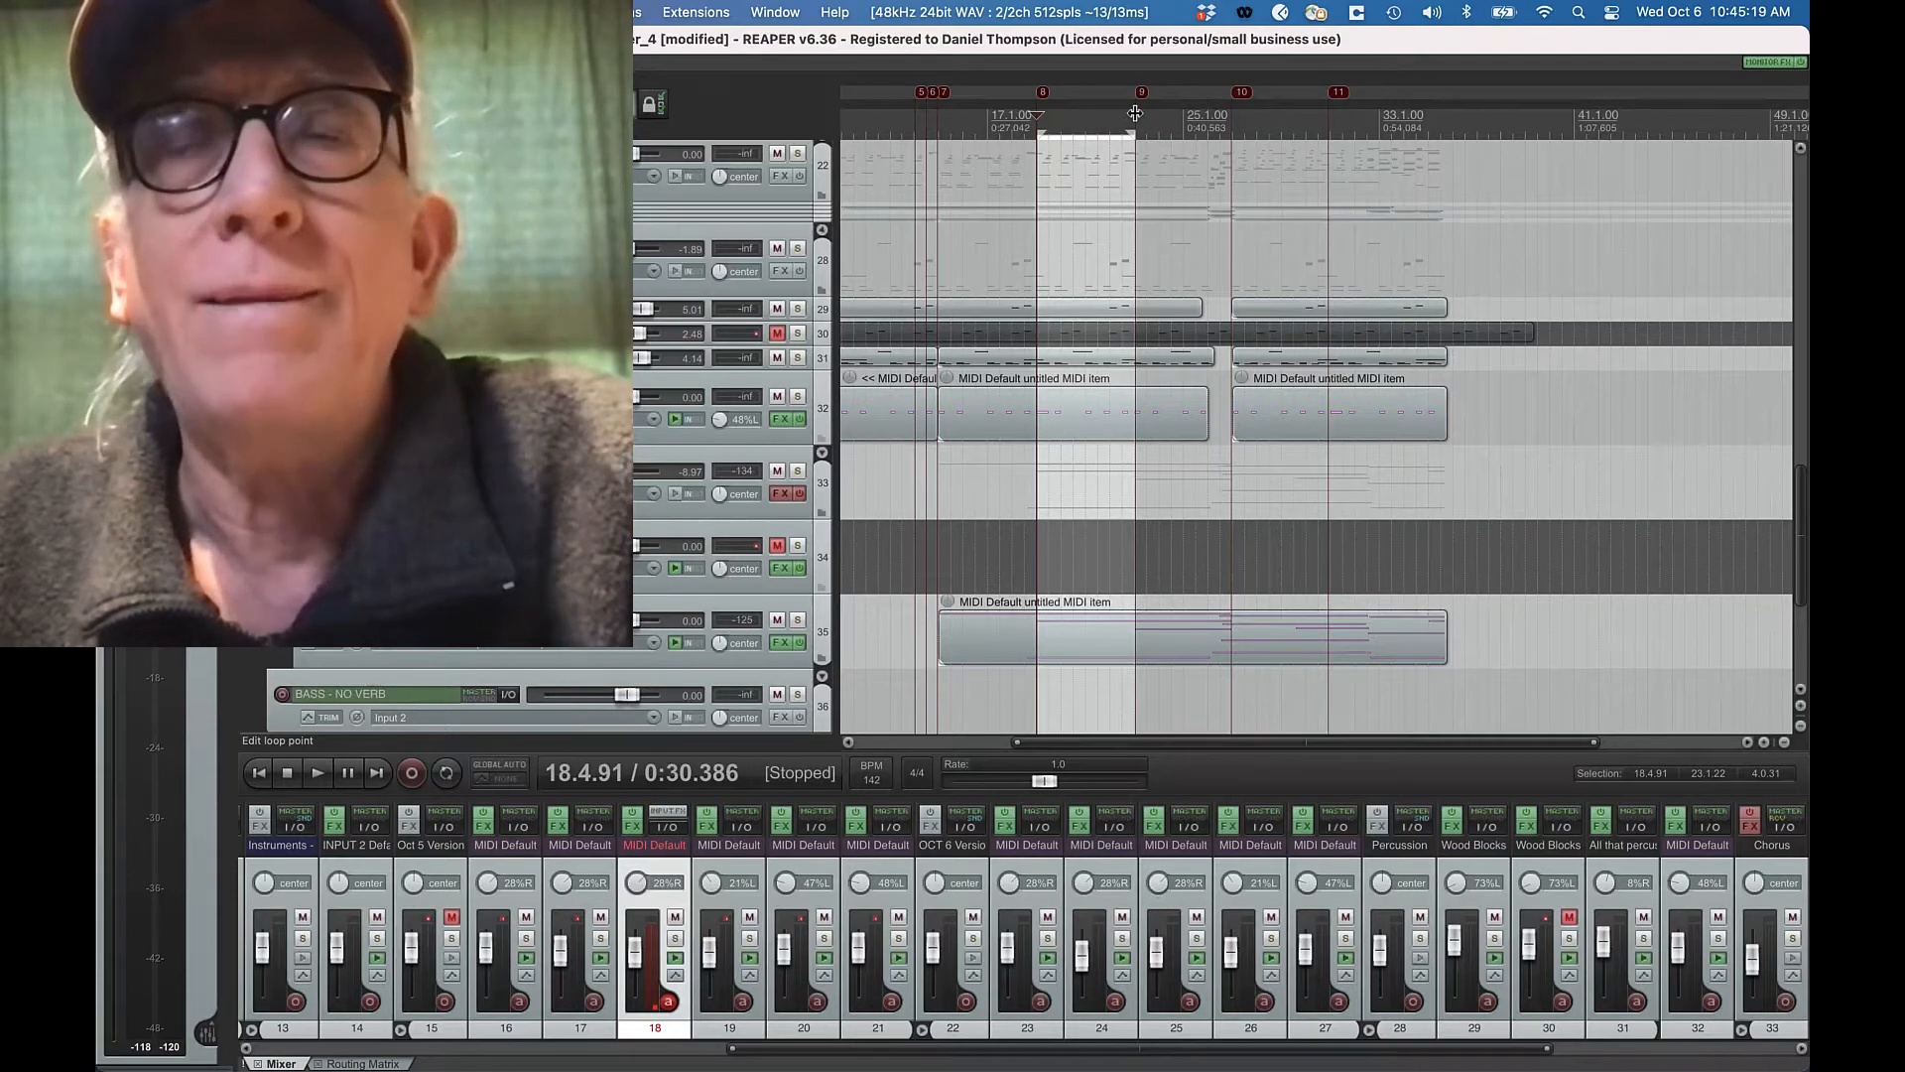
{"action": "left_click_drag", "start_coordinate": [1138, 120], "coordinate": [1332, 126]}
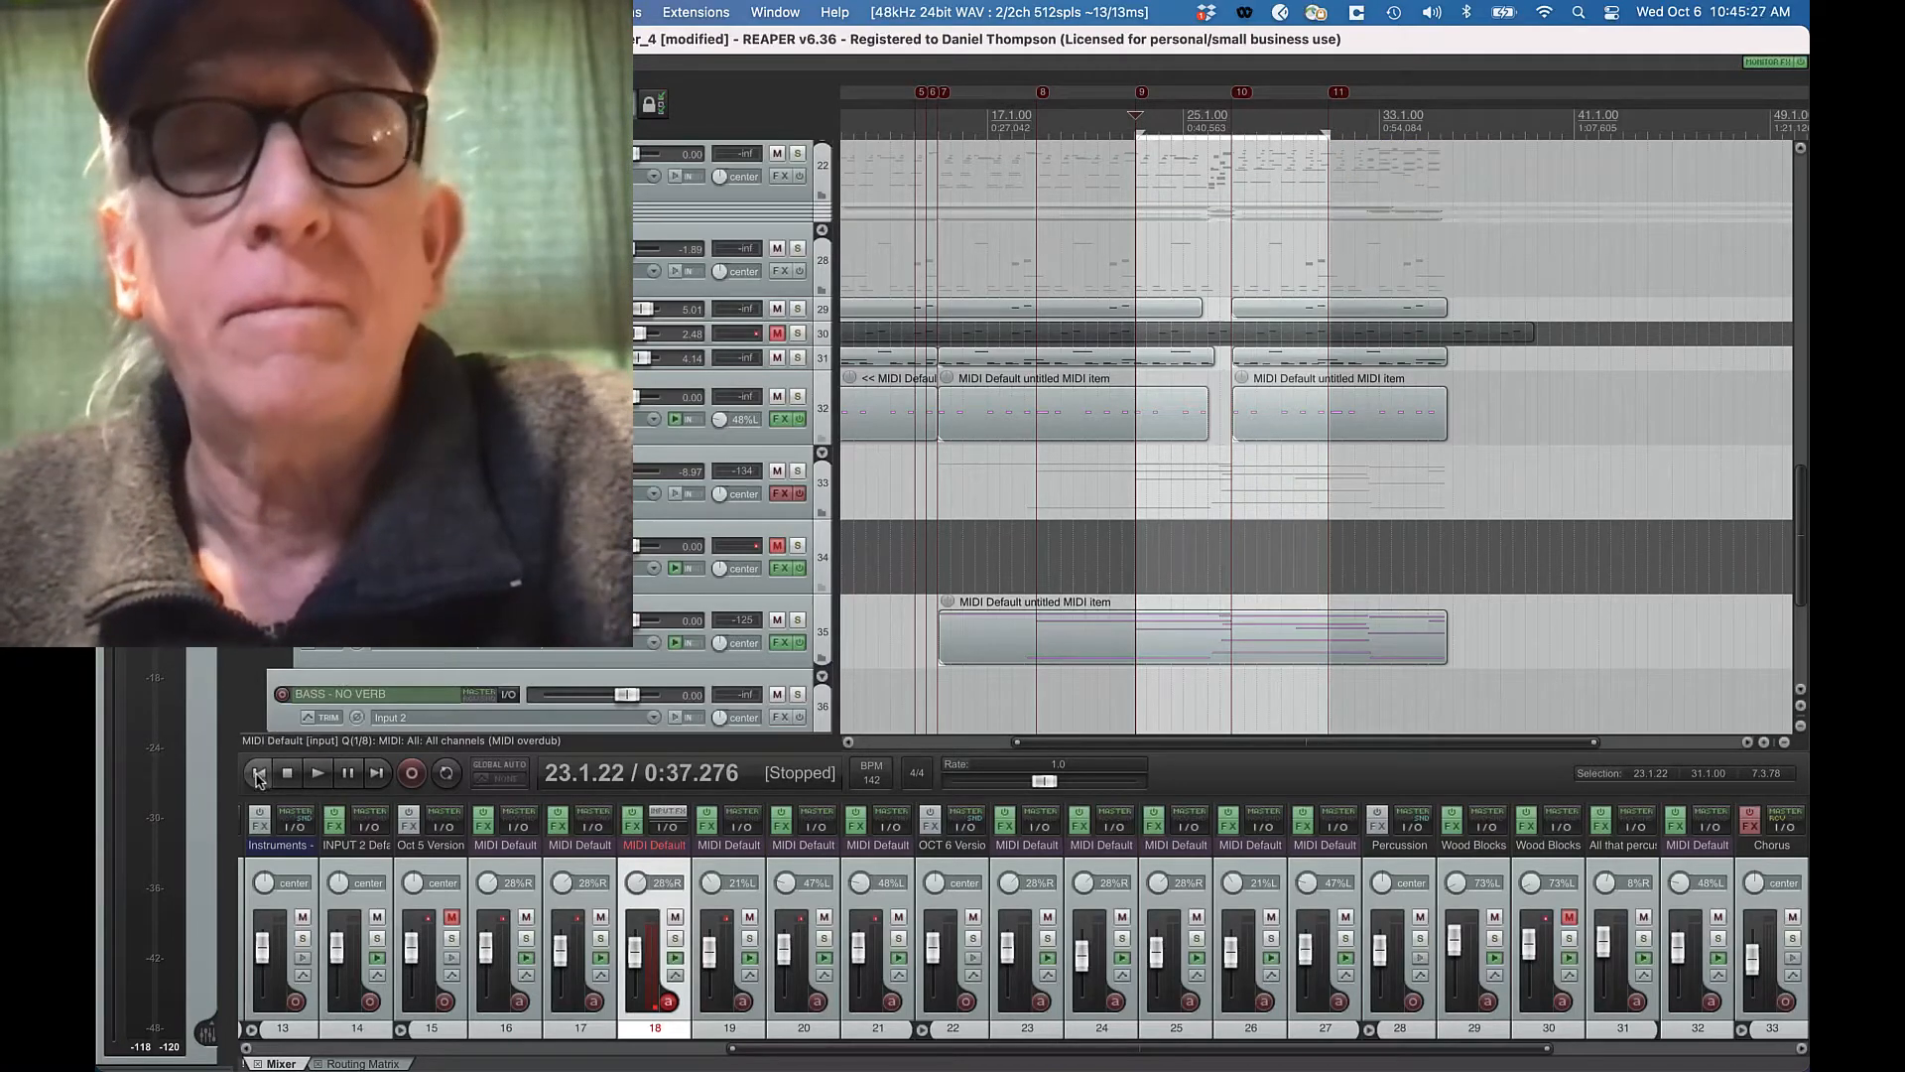
{"action": "left_click", "coordinate": [321, 774]}
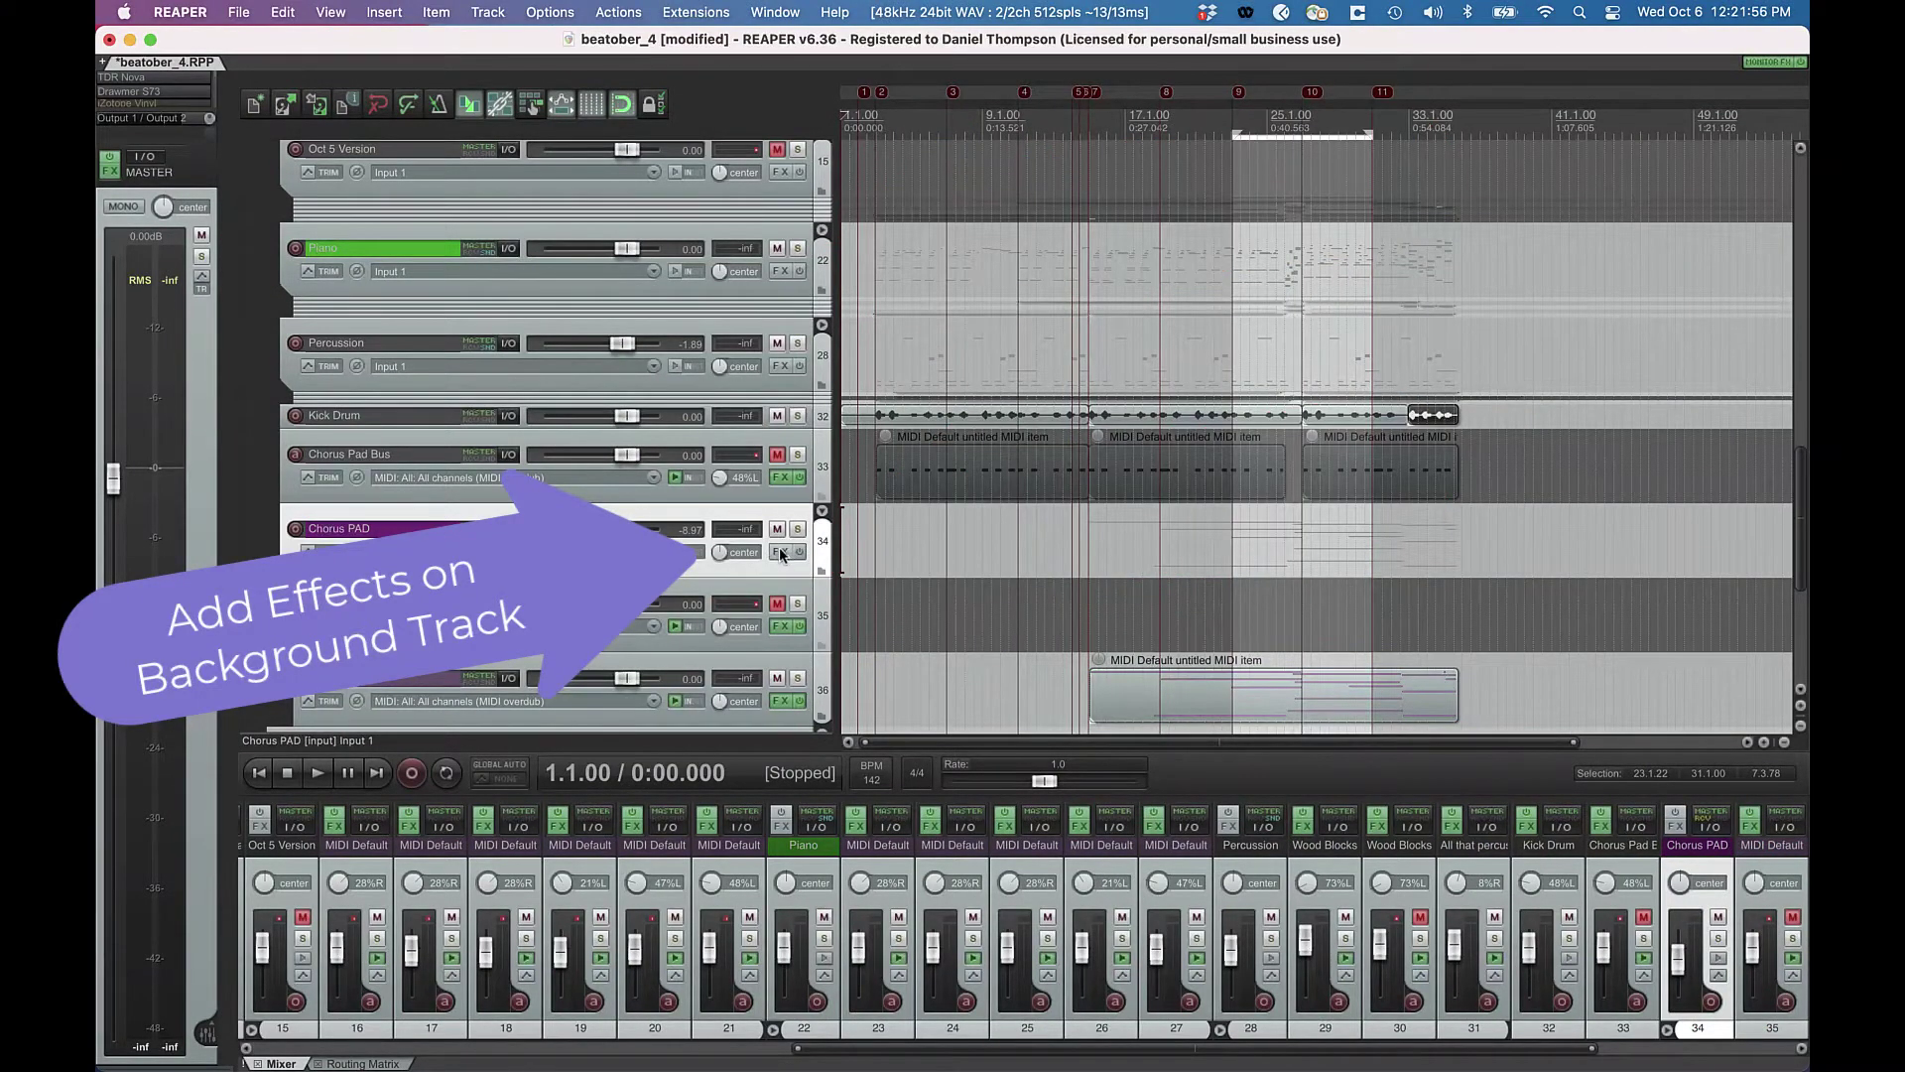
Add AU: FAST Reveal to the Chorus PAD track's FX chain
{"action": "left_click", "coordinate": [780, 555]}
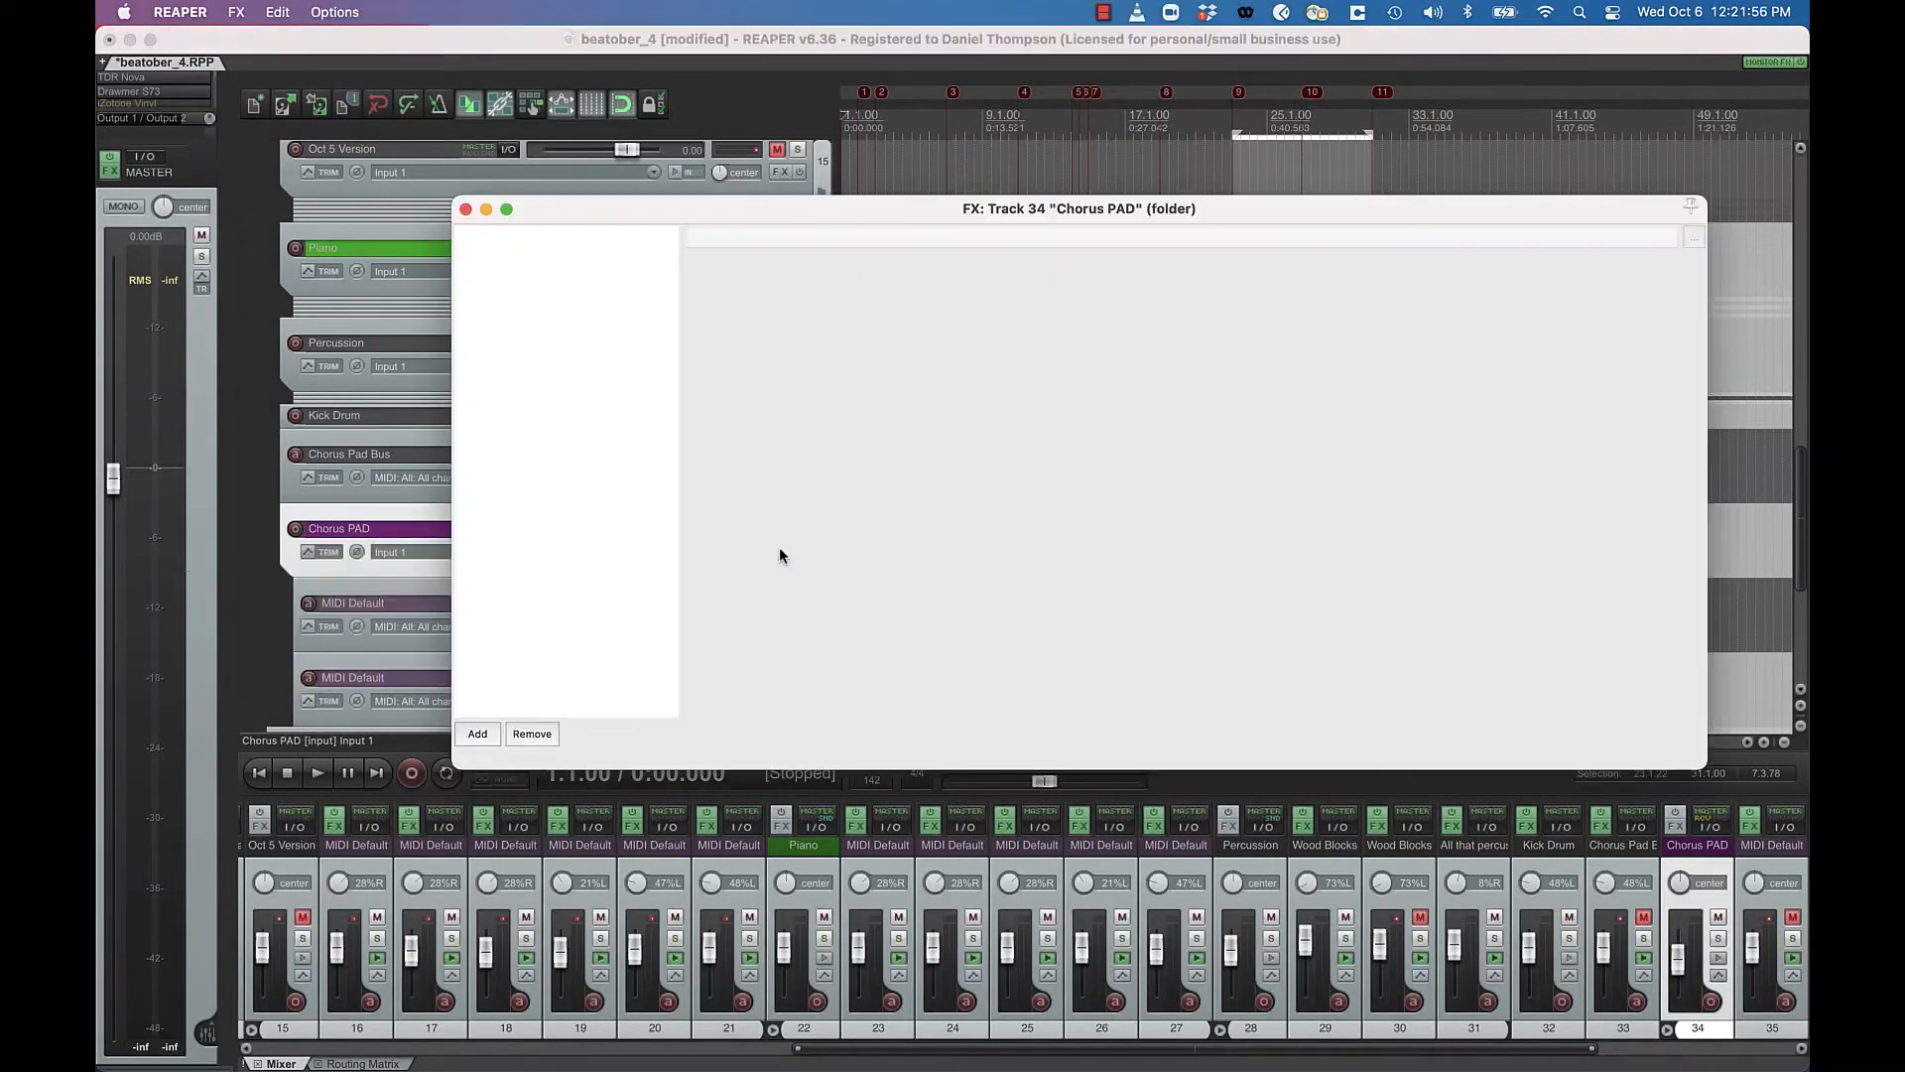
{"action": "left_click", "coordinate": [478, 734]}
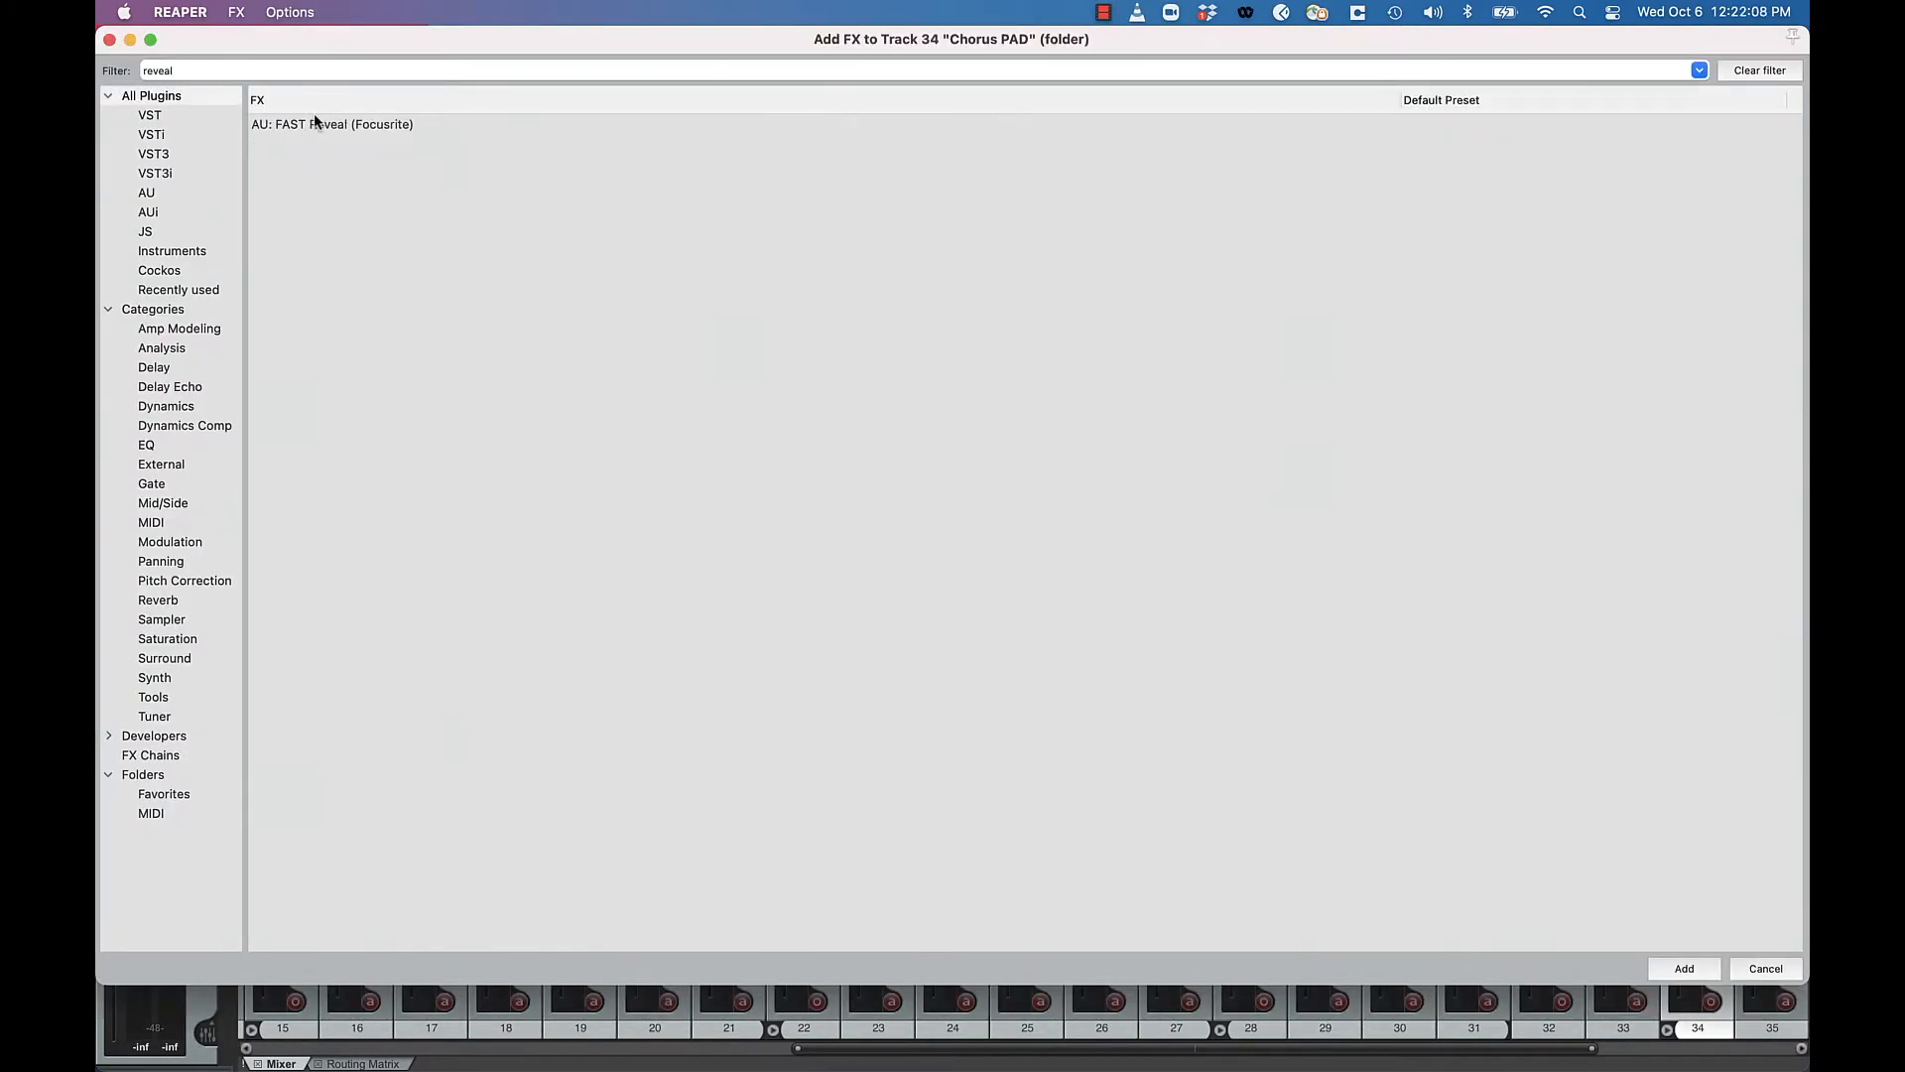
{"action": "double_click", "coordinate": [319, 120]}
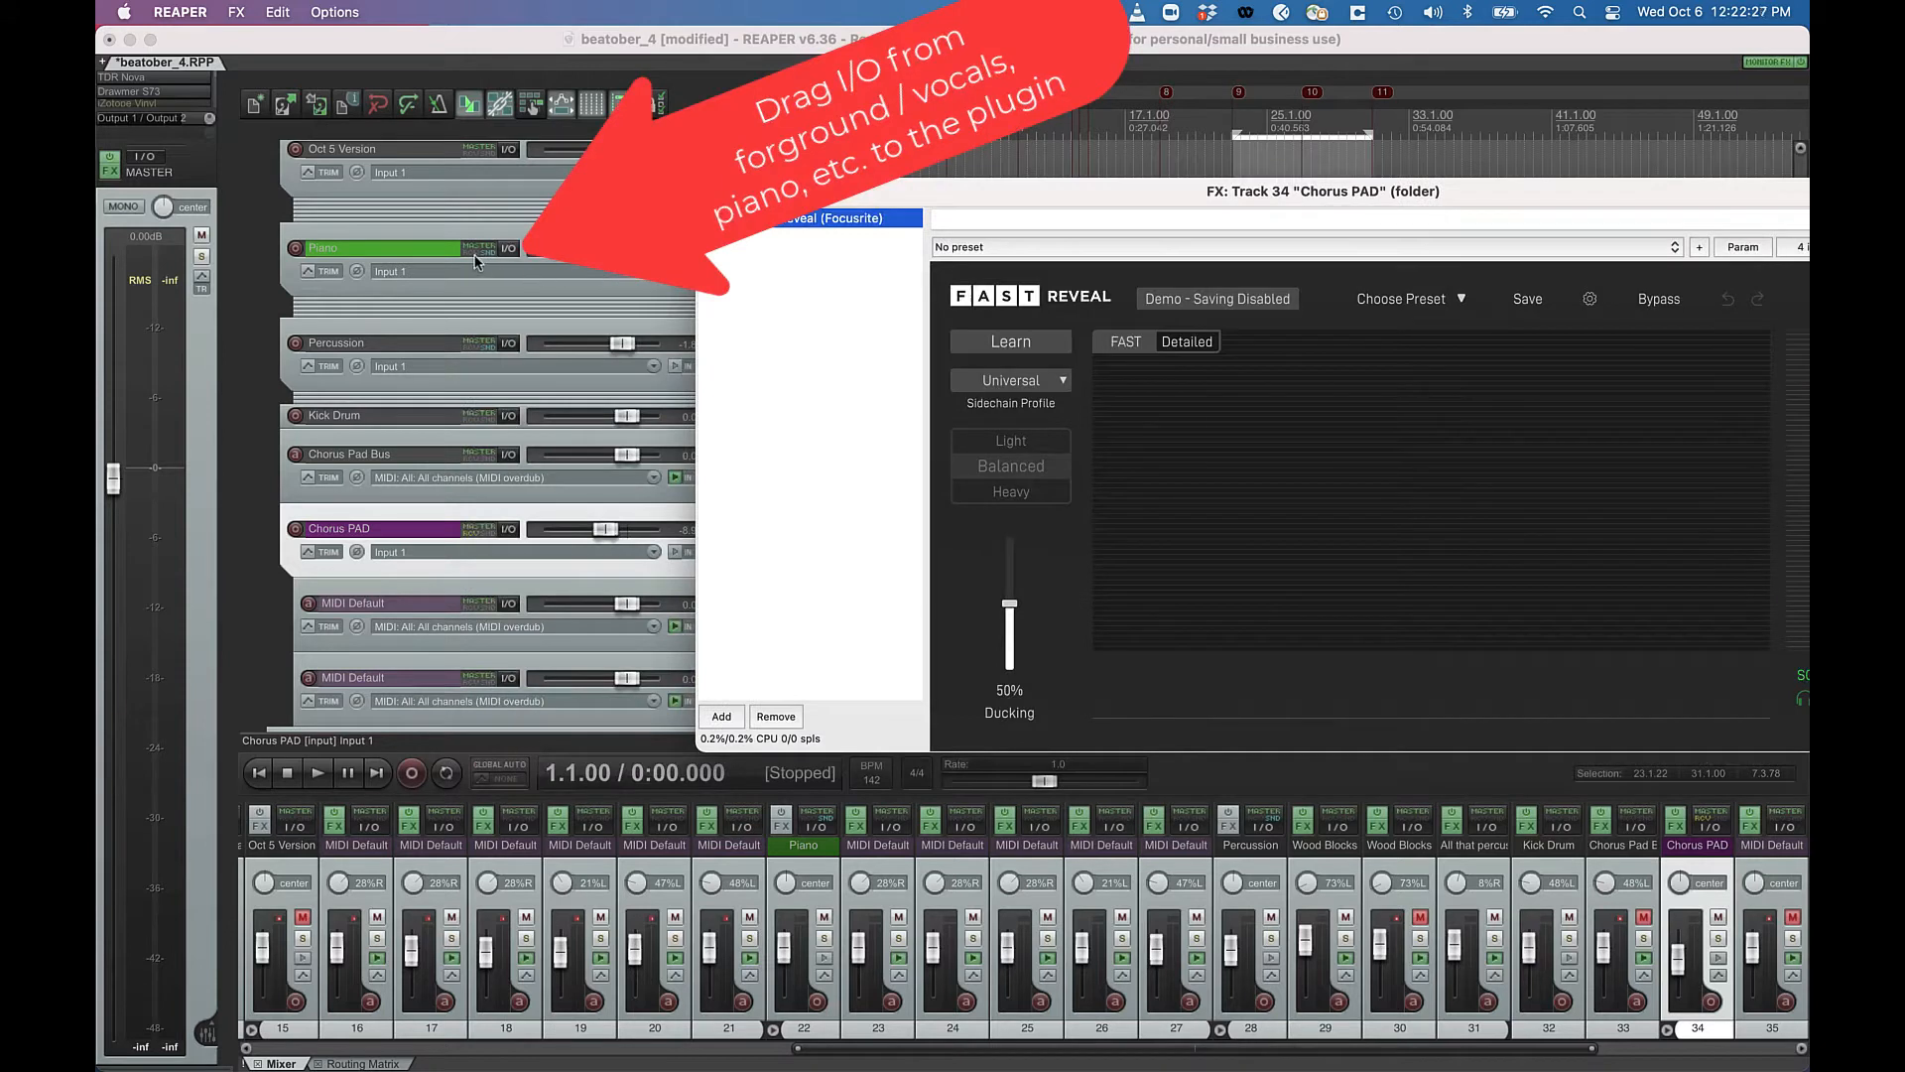
Route the Piano track into FAST Reveal as the sidechain and bring the FX window into view
{"action": "left_click", "coordinate": [481, 257]}
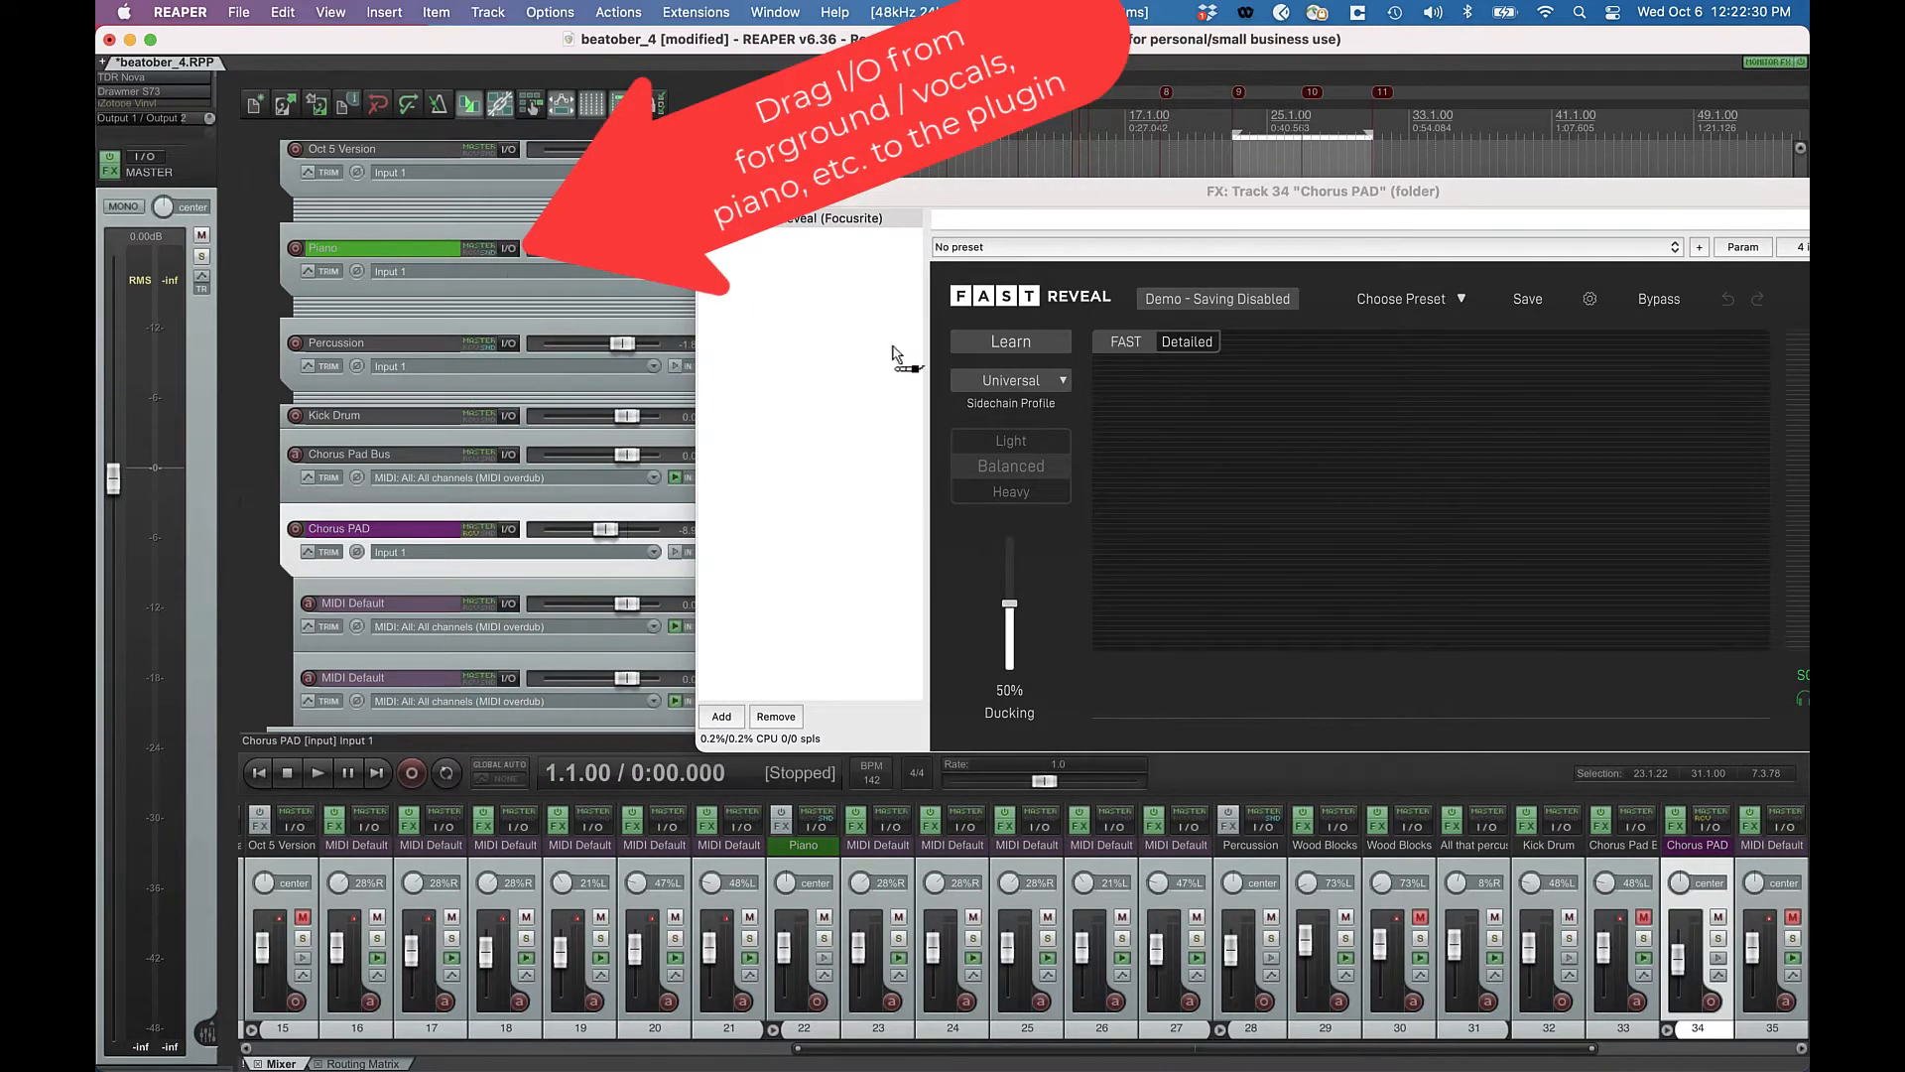
{"action": "left_click_drag", "start_coordinate": [1128, 426], "coordinate": [1127, 427]}
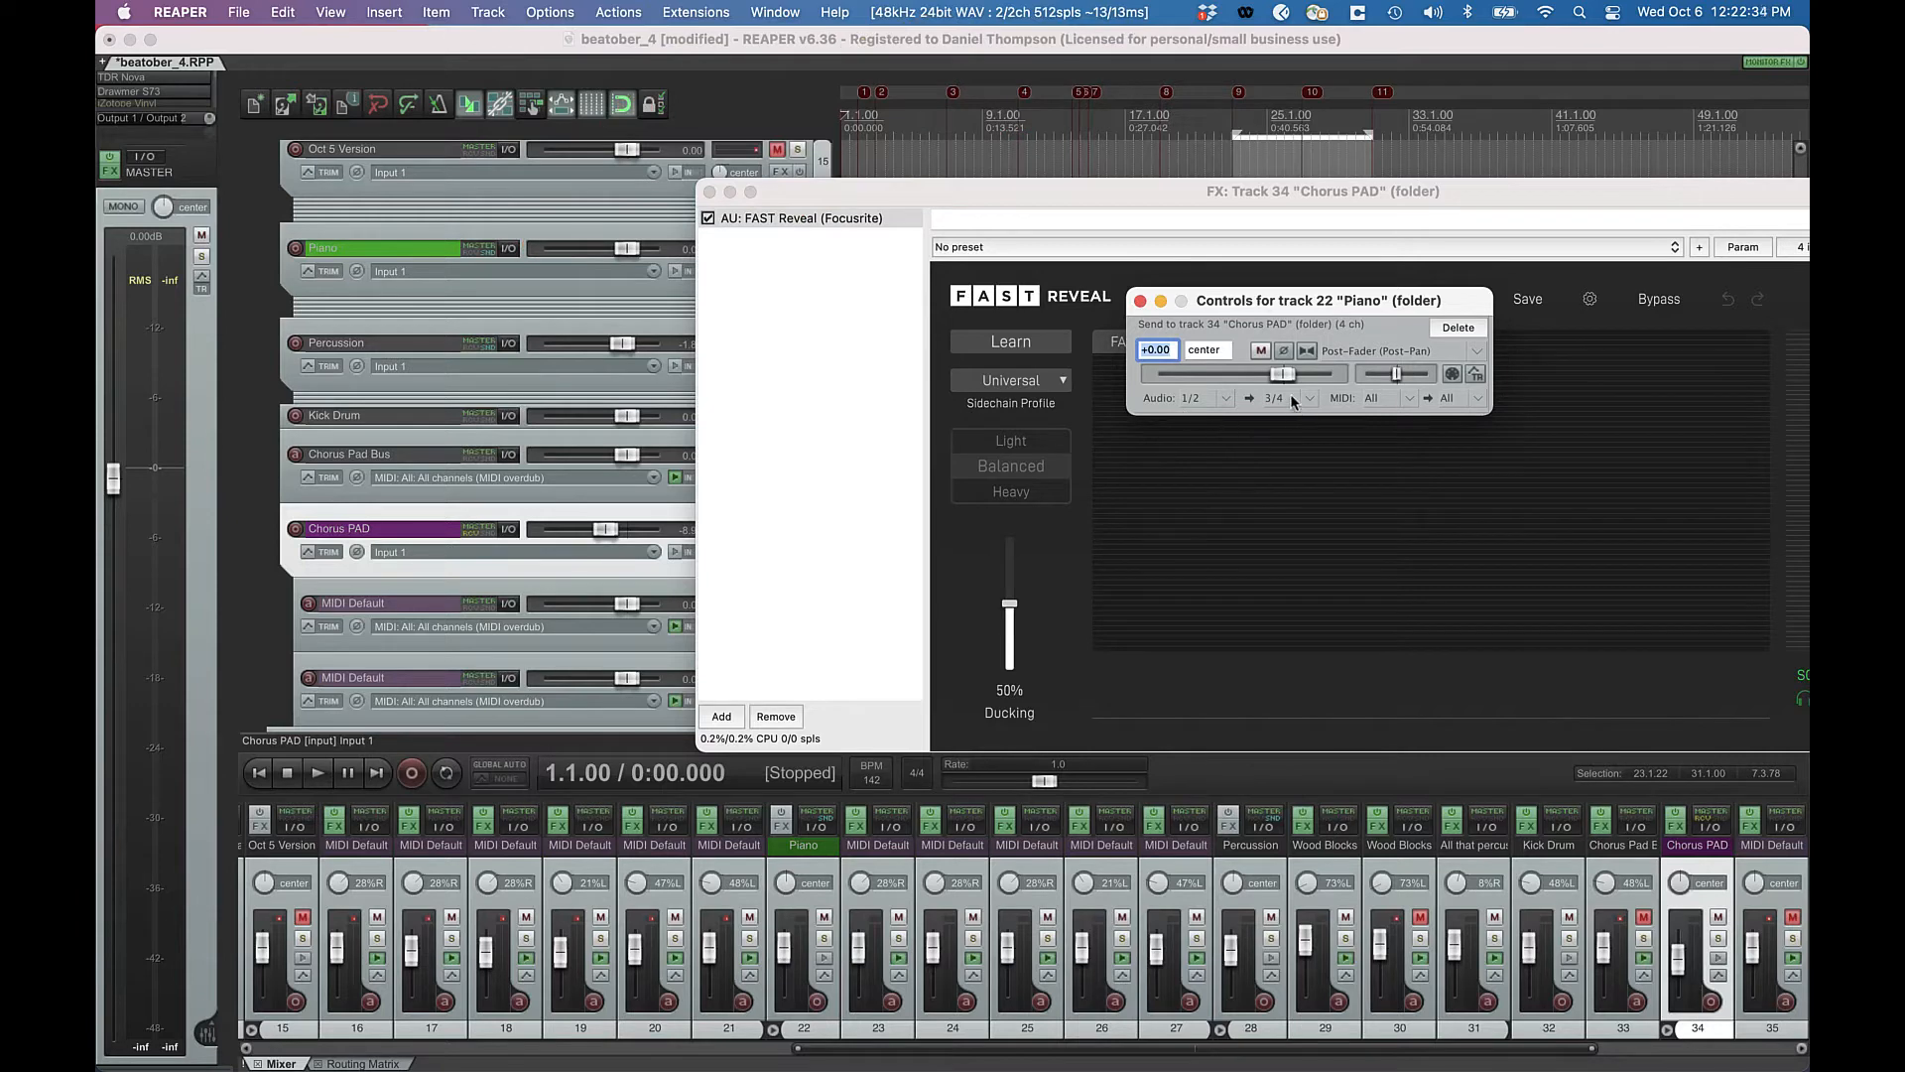
{"action": "left_click", "coordinate": [1142, 303]}
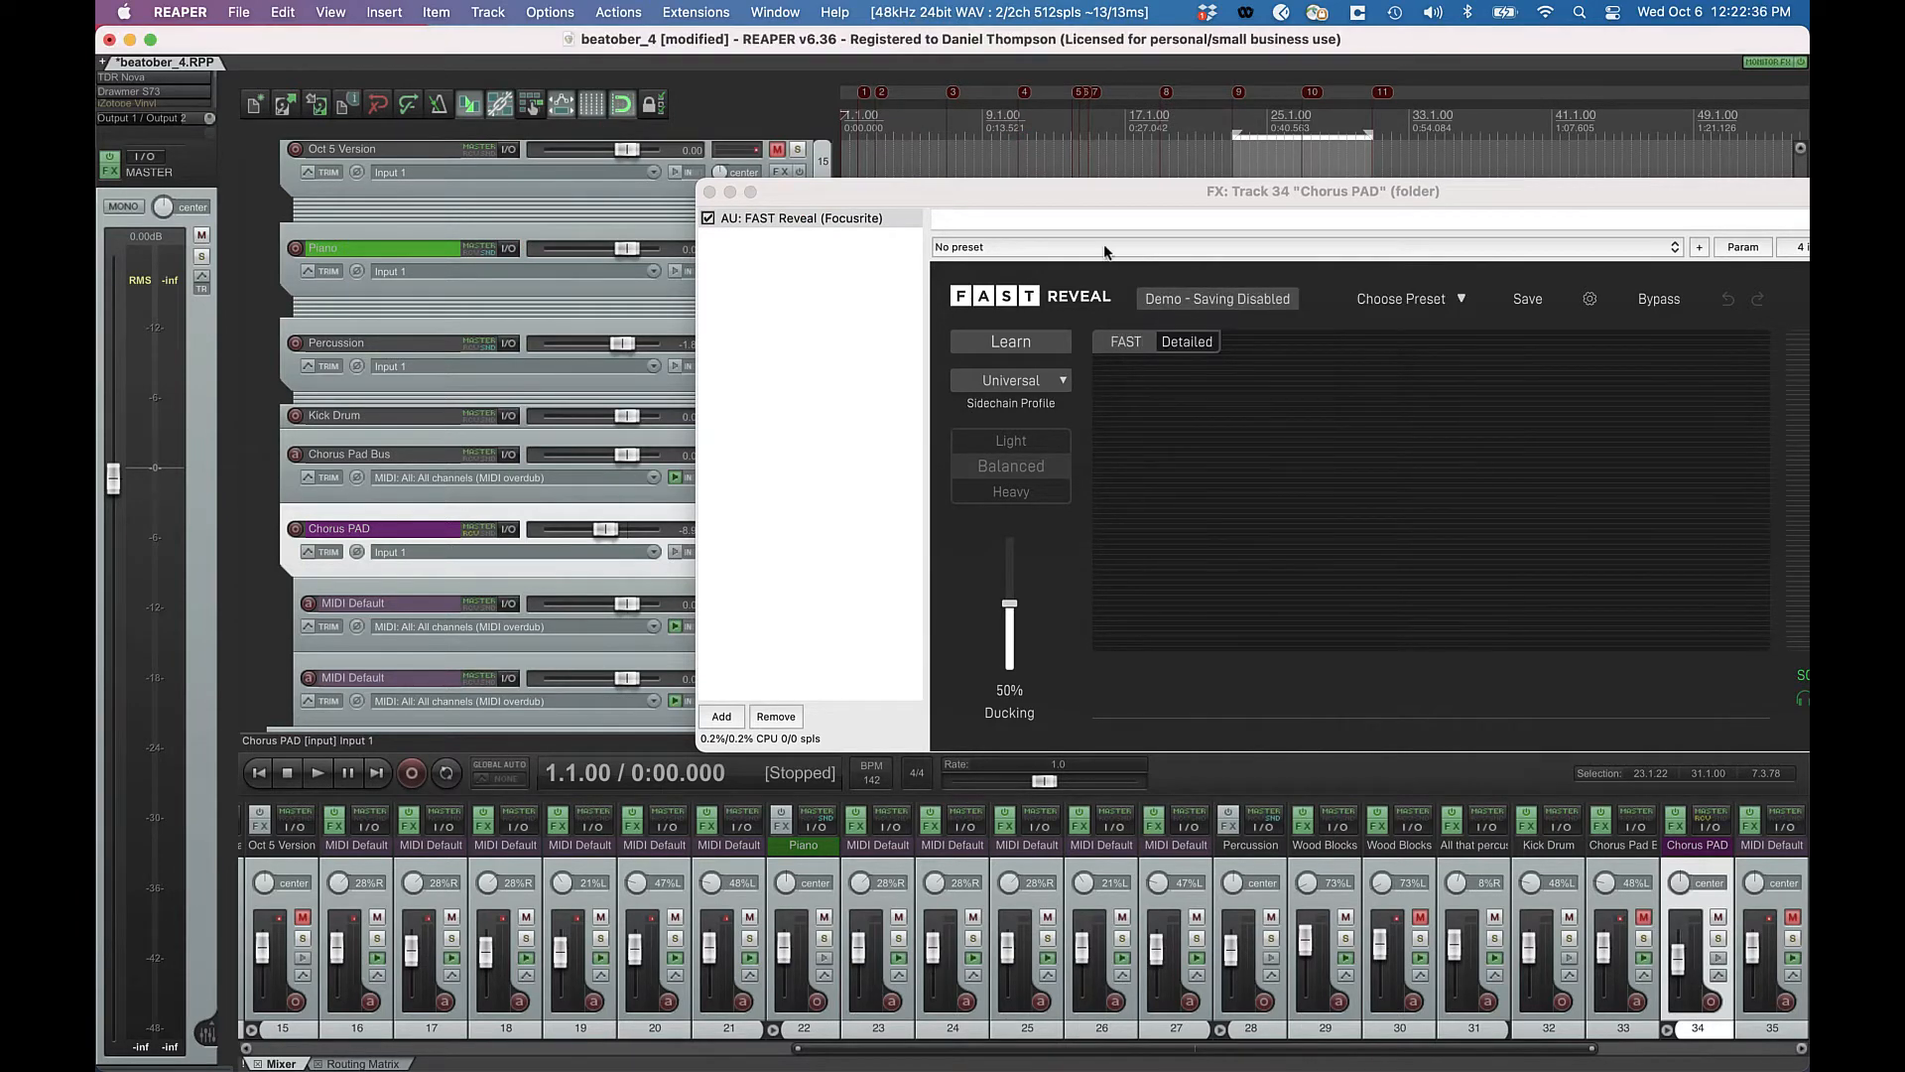
{"action": "left_click_drag", "start_coordinate": [1102, 190], "coordinate": [899, 169]}
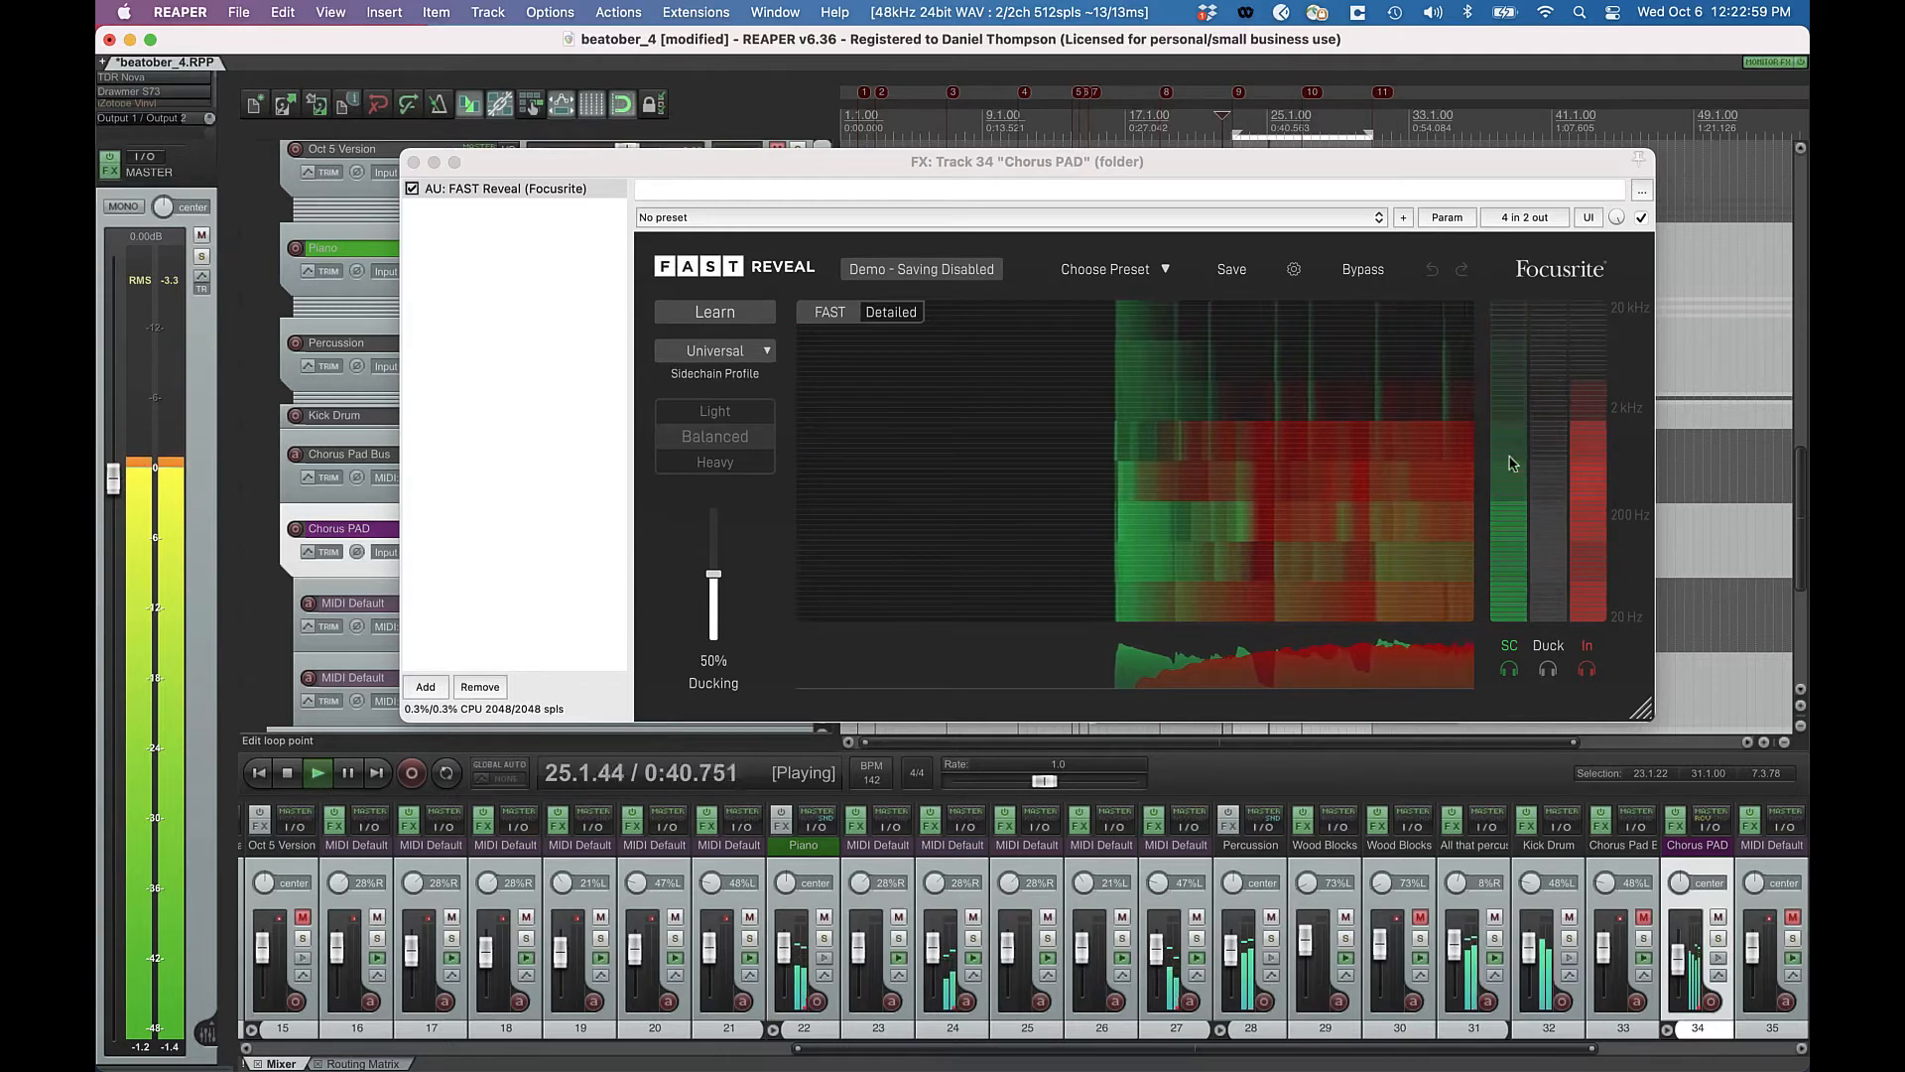
Run Learn in FAST Reveal during playback so it ducks the pad at 97%, Balanced flavour
{"action": "left_click", "coordinate": [715, 313]}
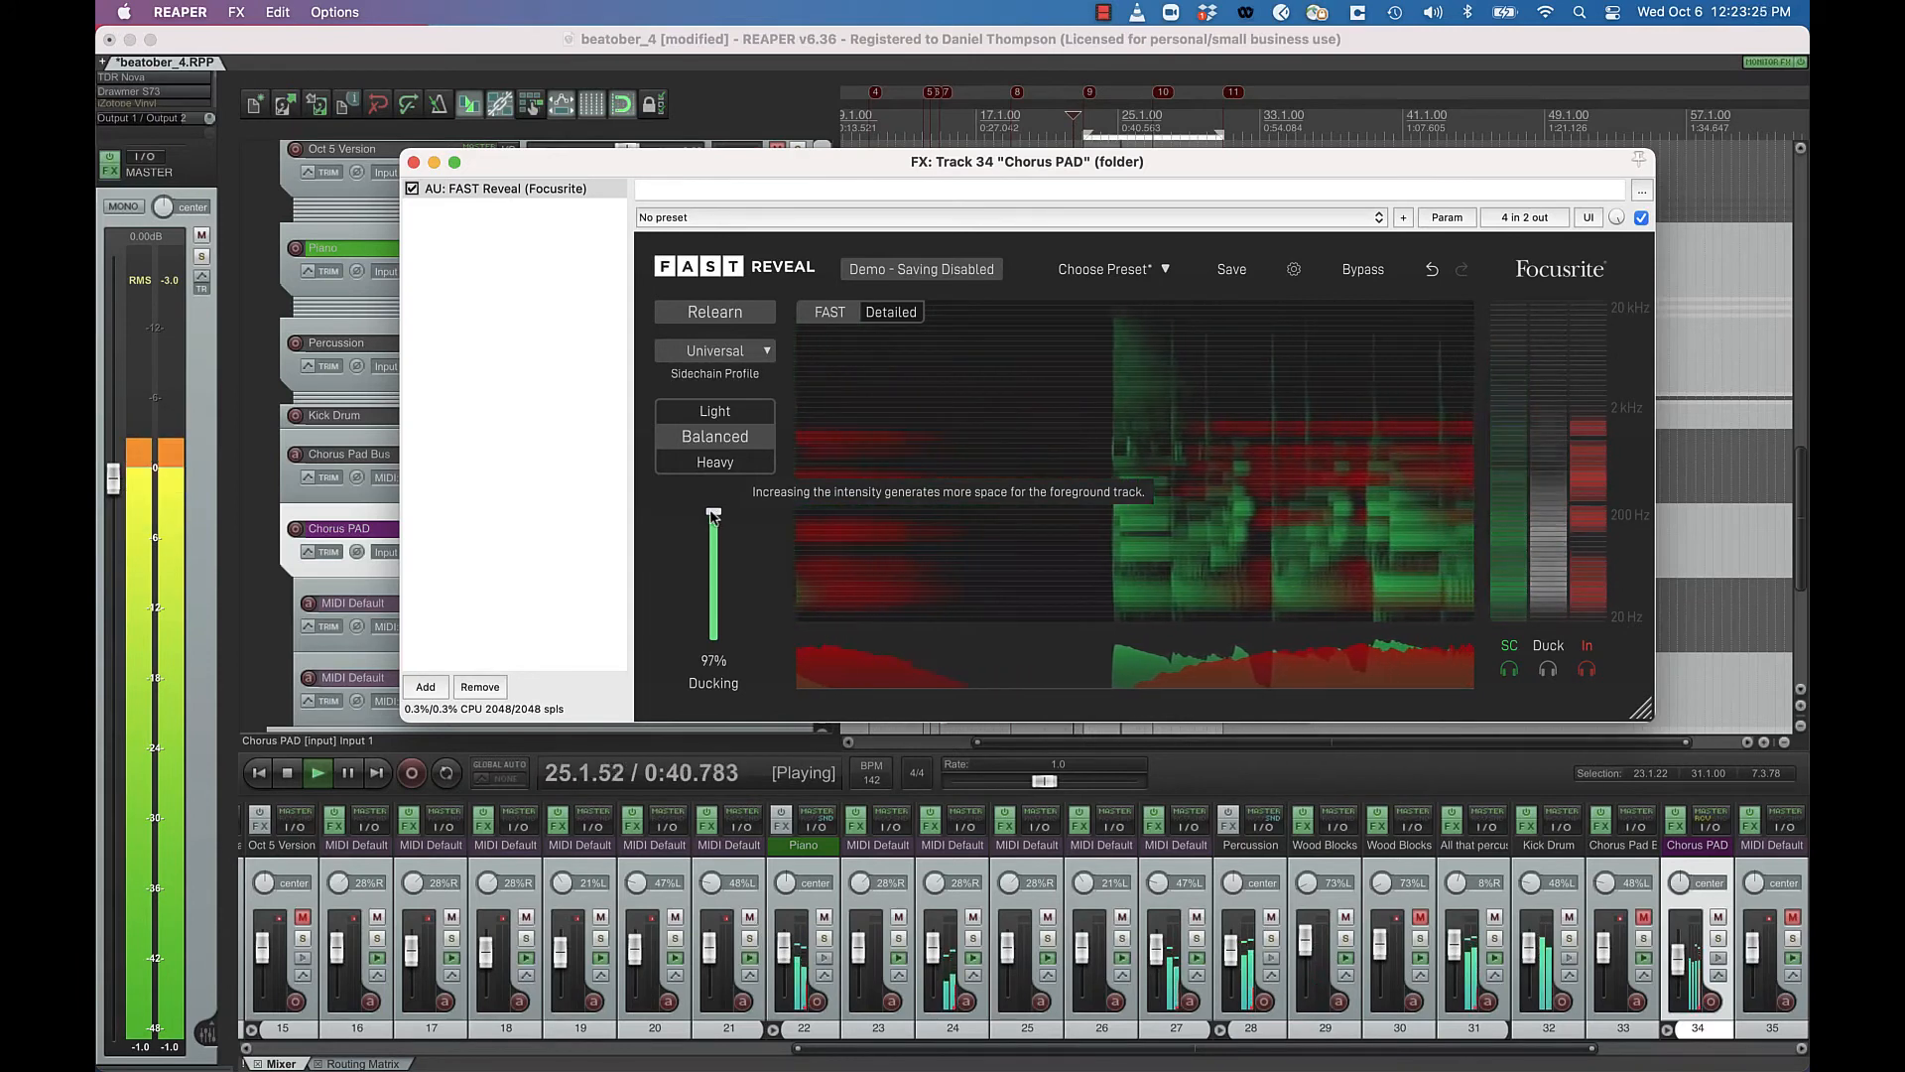
Sweep Ducking from 0 to about 89%, switch to Heavy flavour, then lower ducking again
{"action": "left_click_drag", "start_coordinate": [714, 516], "coordinate": [714, 645]}
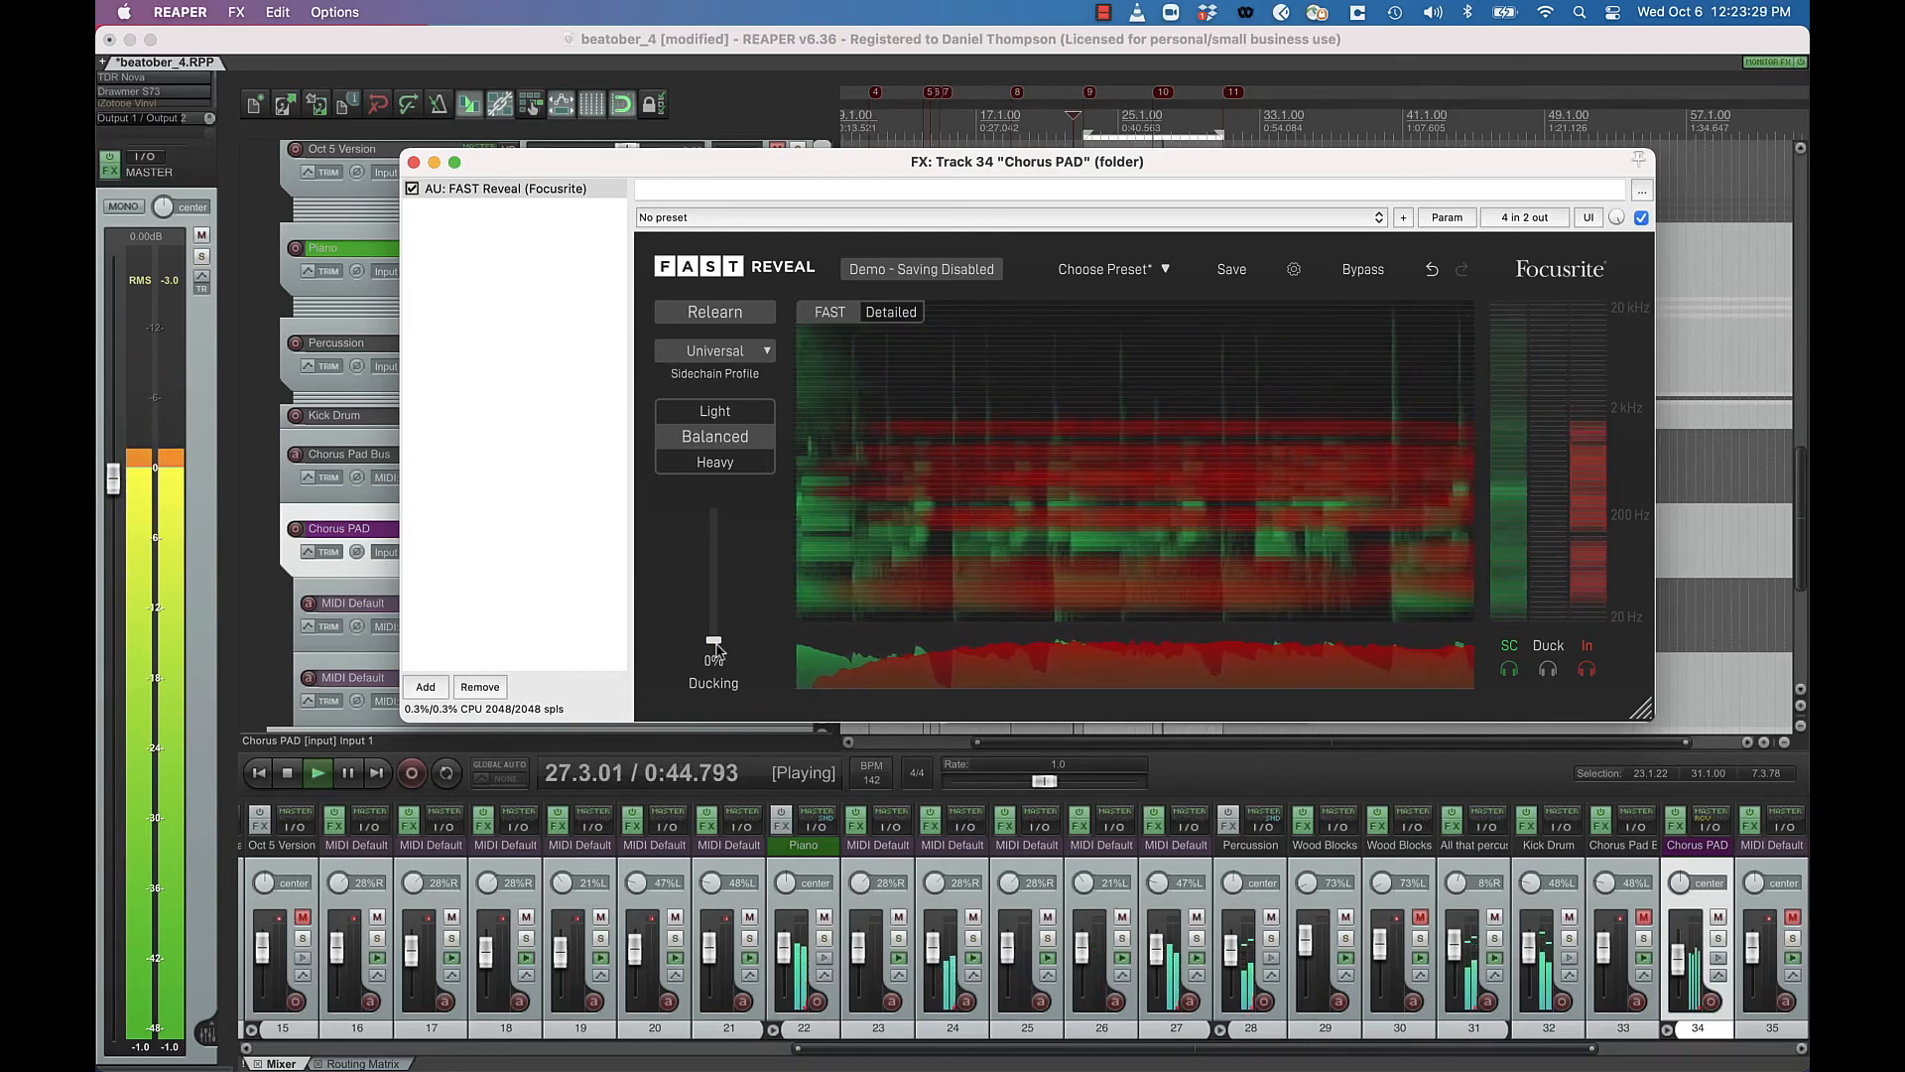
{"action": "left_click_drag", "start_coordinate": [715, 644], "coordinate": [714, 509]}
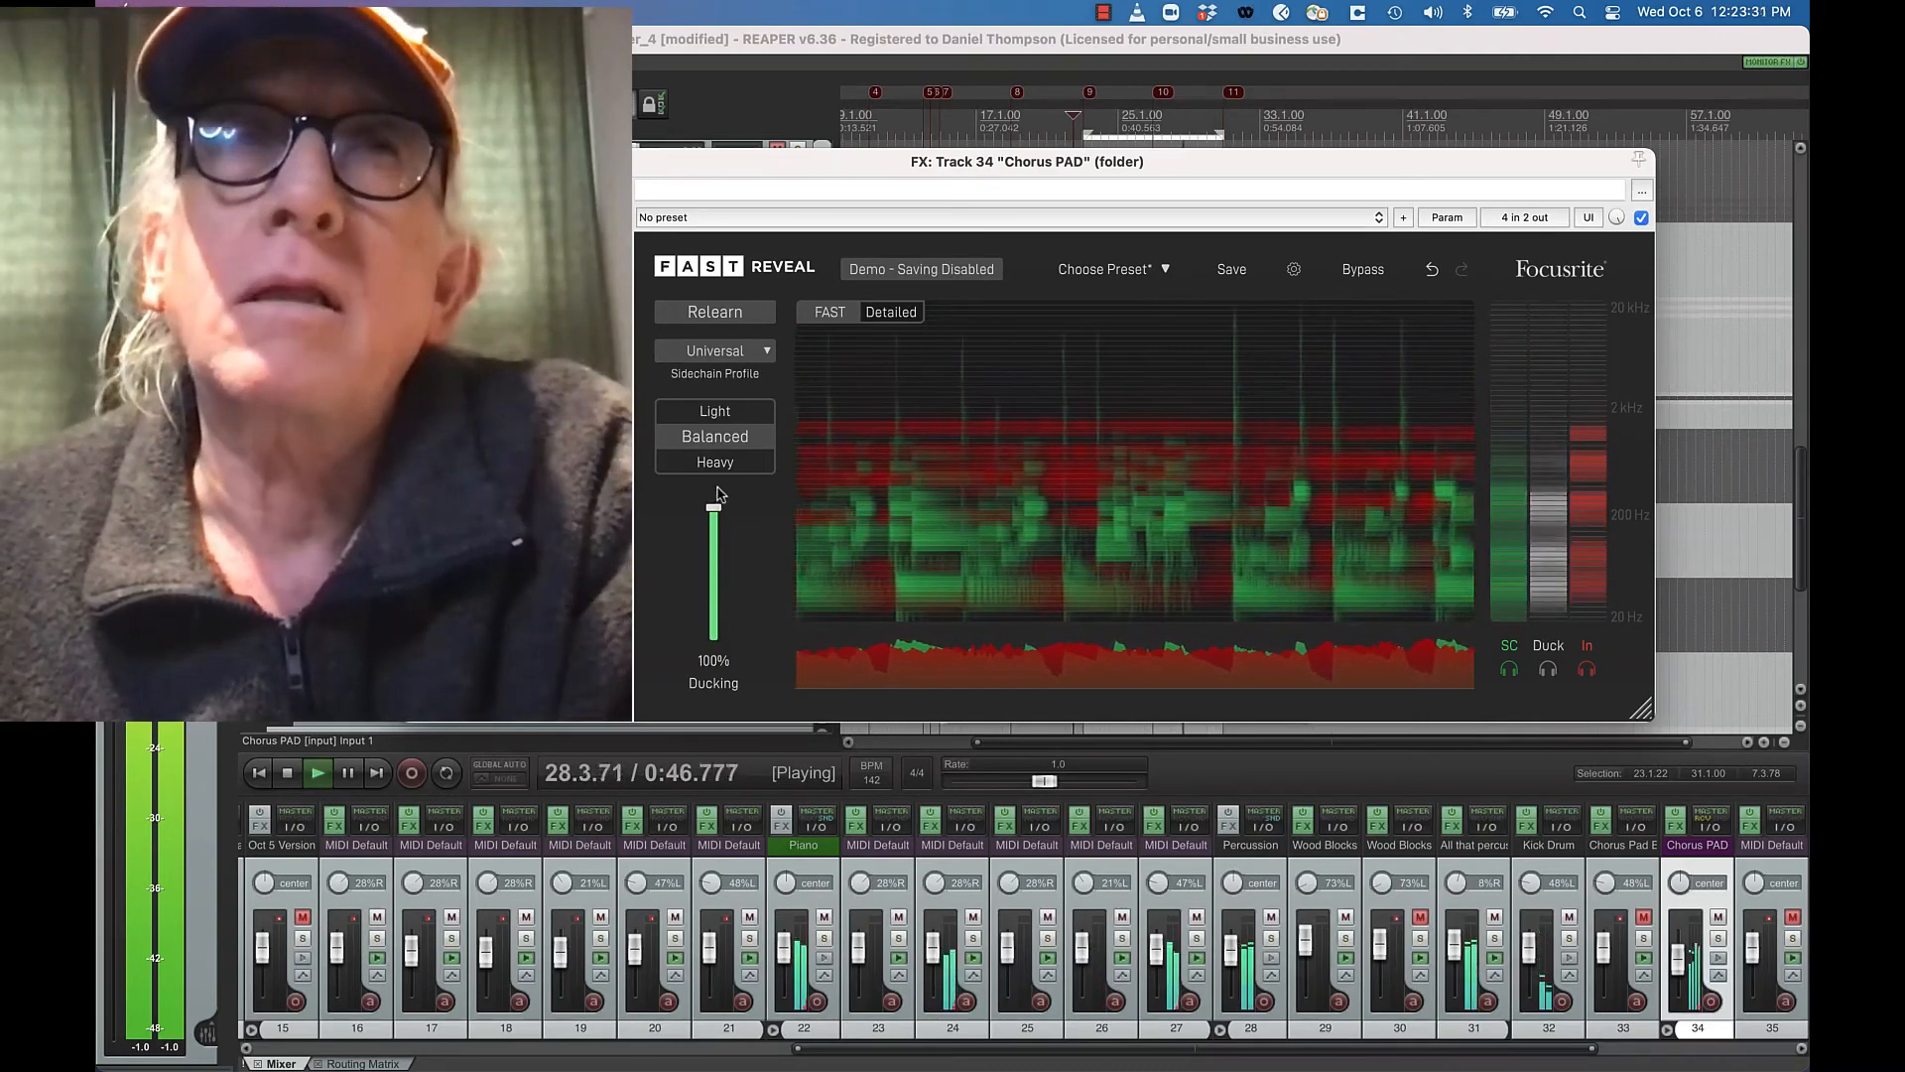
{"action": "left_click", "coordinate": [715, 464]}
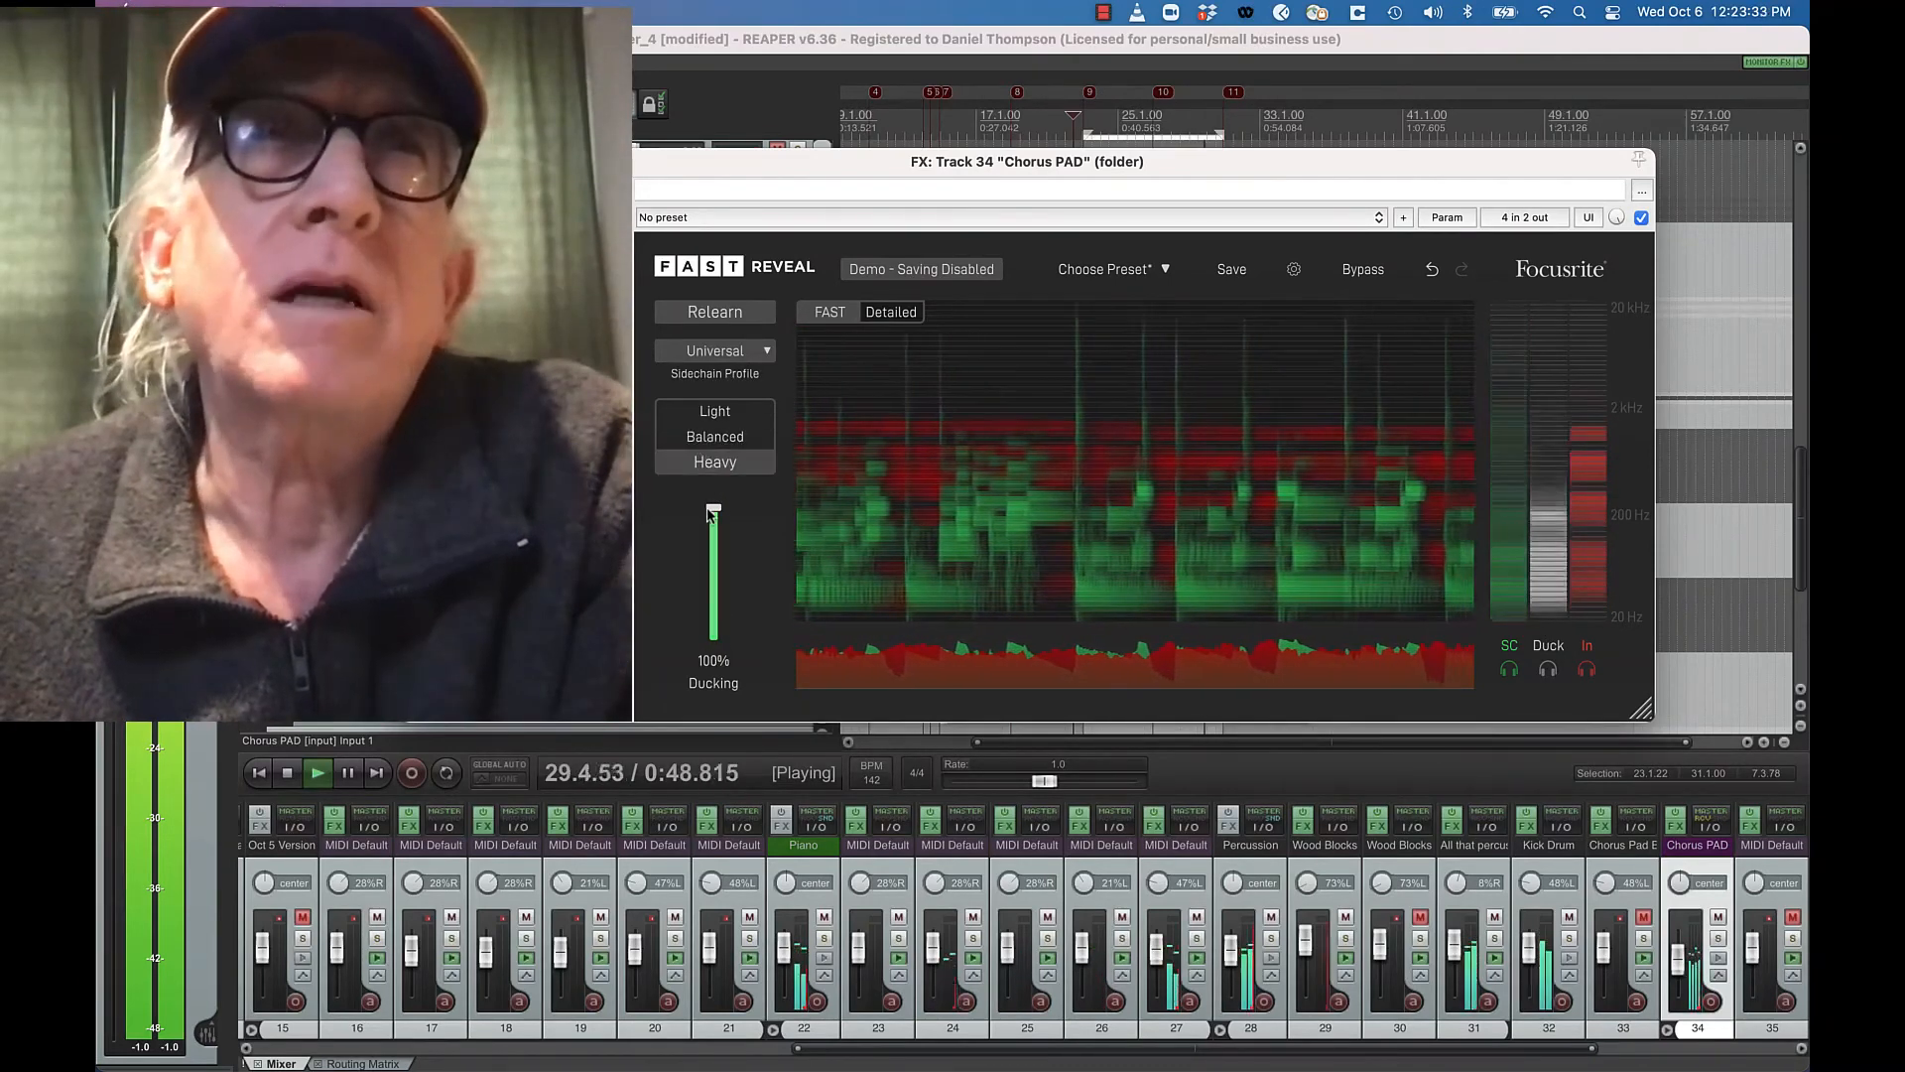
{"action": "left_click_drag", "start_coordinate": [712, 512], "coordinate": [713, 644]}
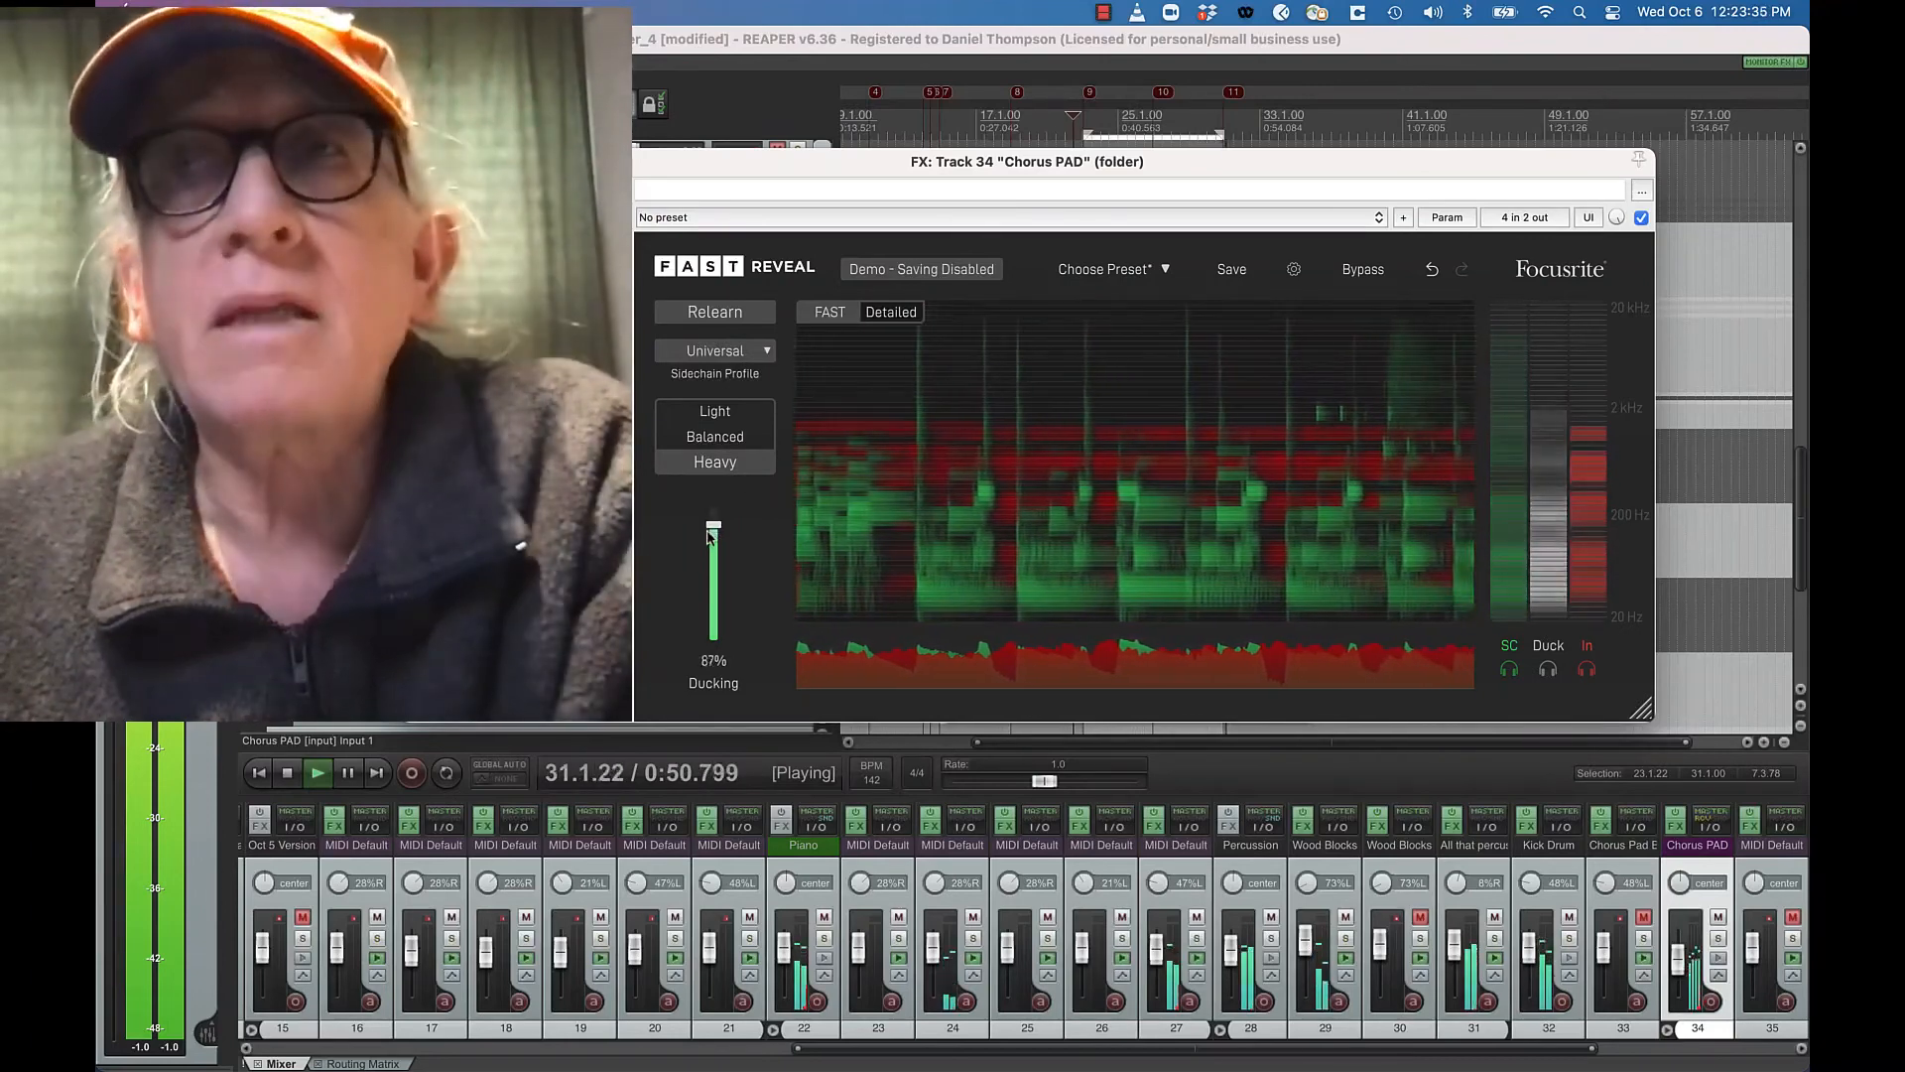